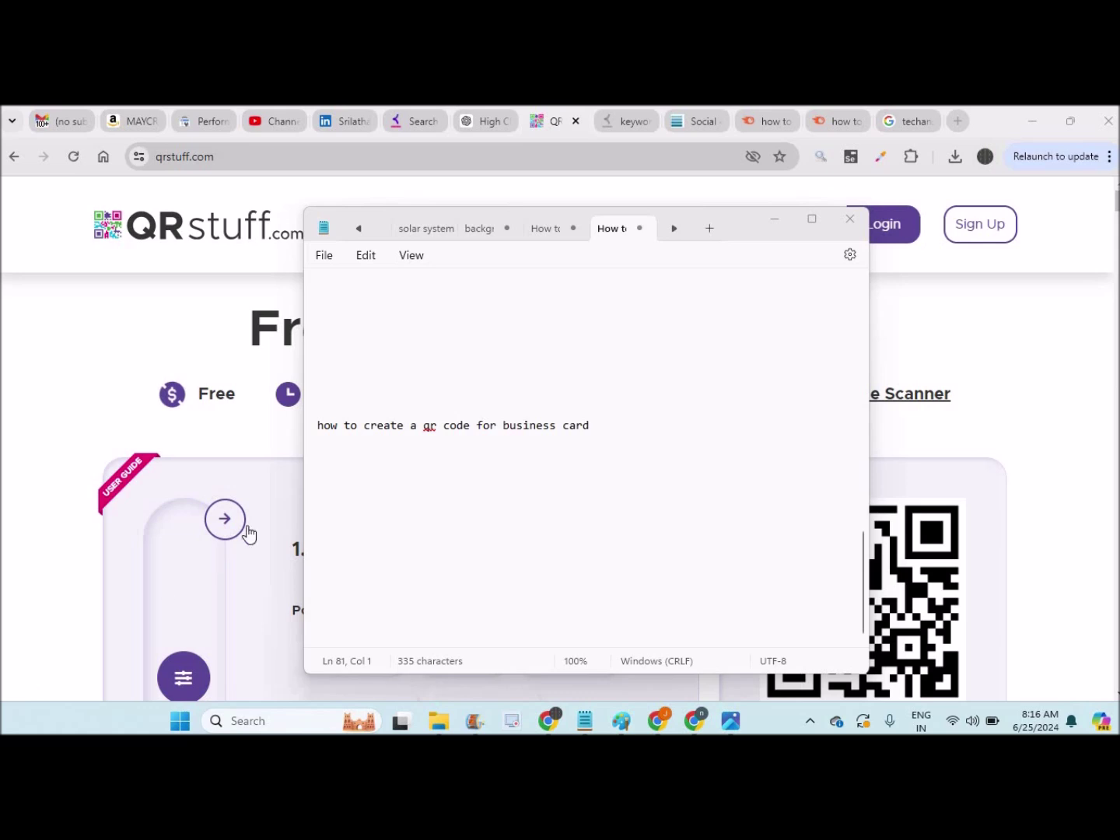
Bring the qrstuff.com Free QR Code Generator page in front of Notepad and view its address.
left_click(59, 456)
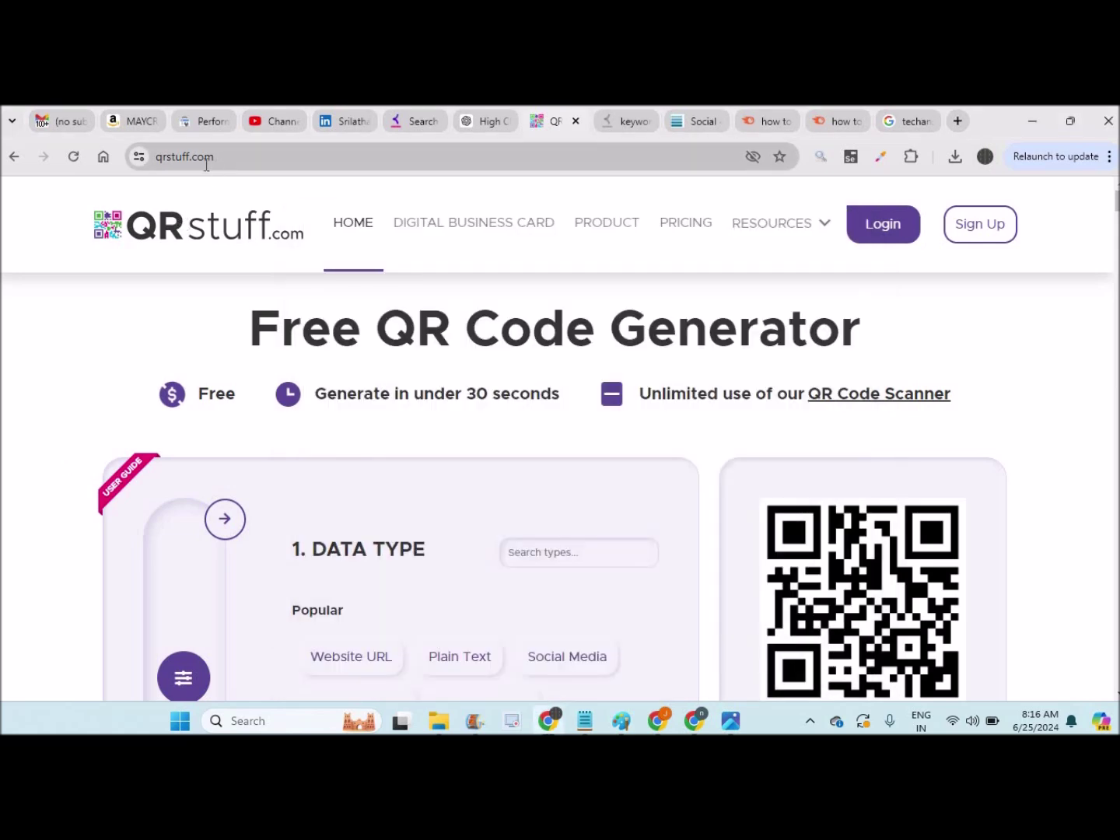
left_click(166, 158)
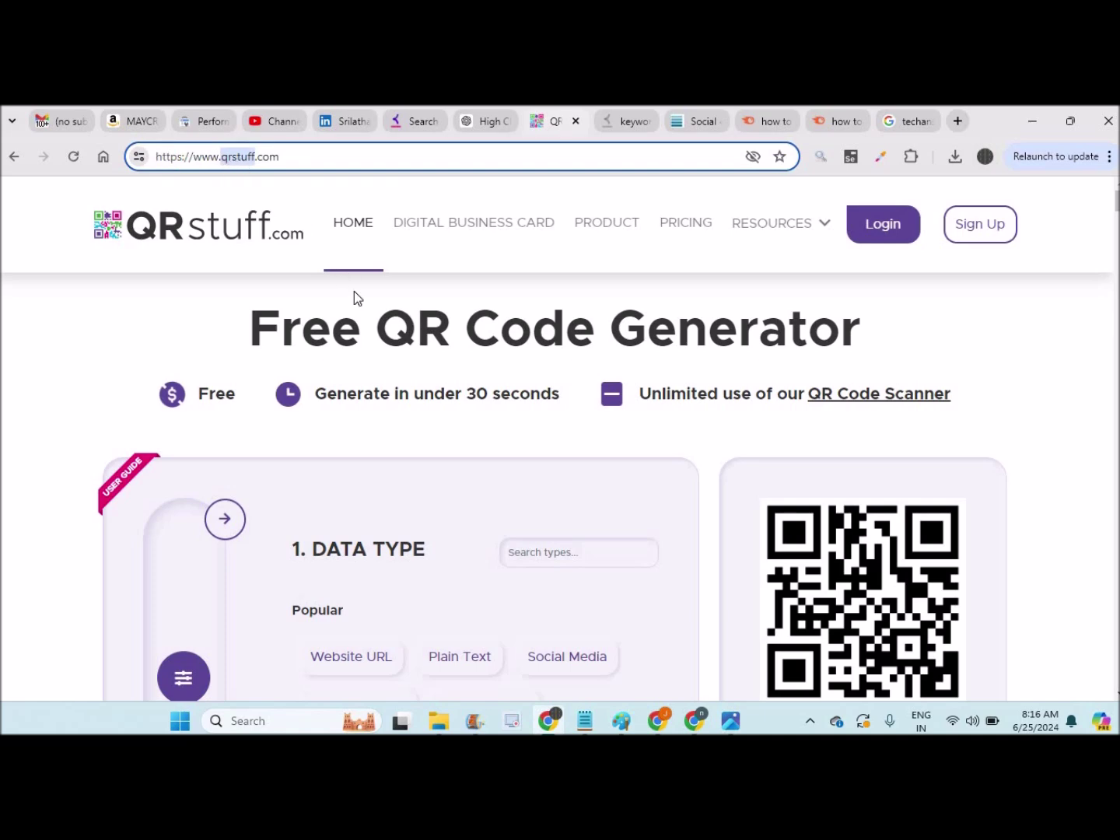
left_click(98, 380)
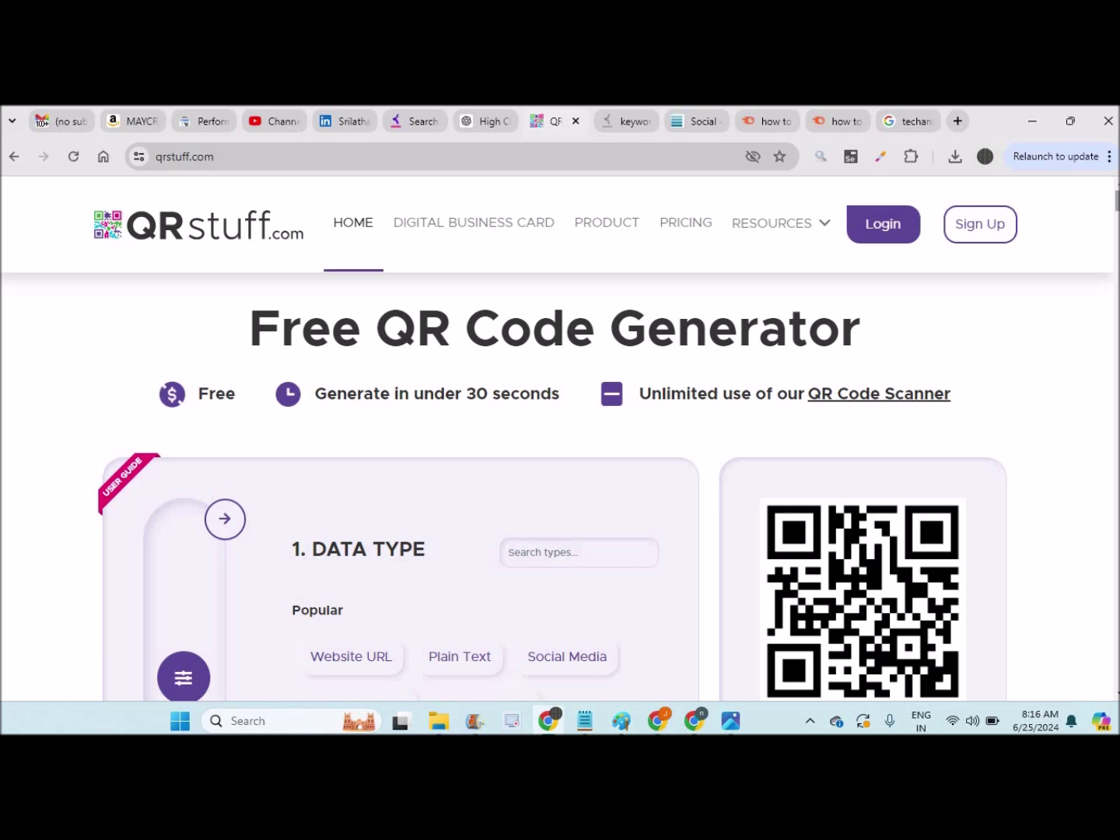
scroll(552, 487, "down", 1)
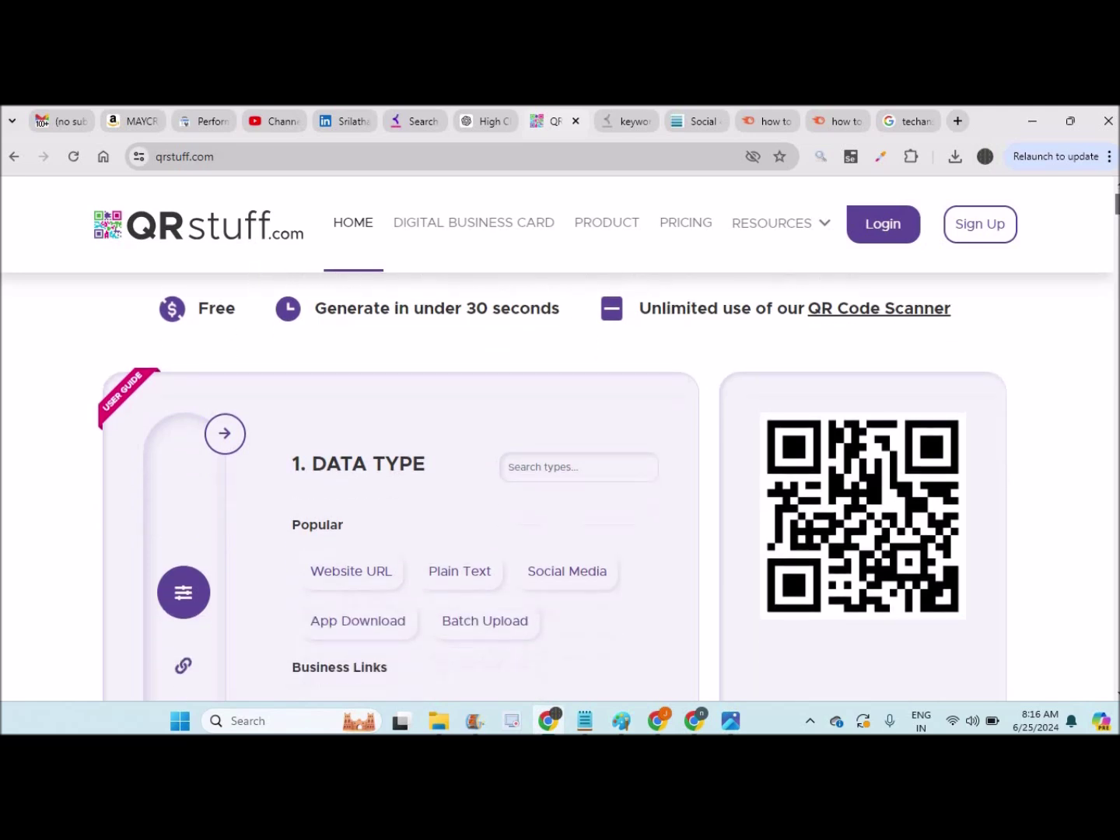
scroll(552, 487, "down", 2)
scroll(552, 487, "down", 1)
scroll(553, 487, "down", 1)
scroll(553, 486, "down", 1)
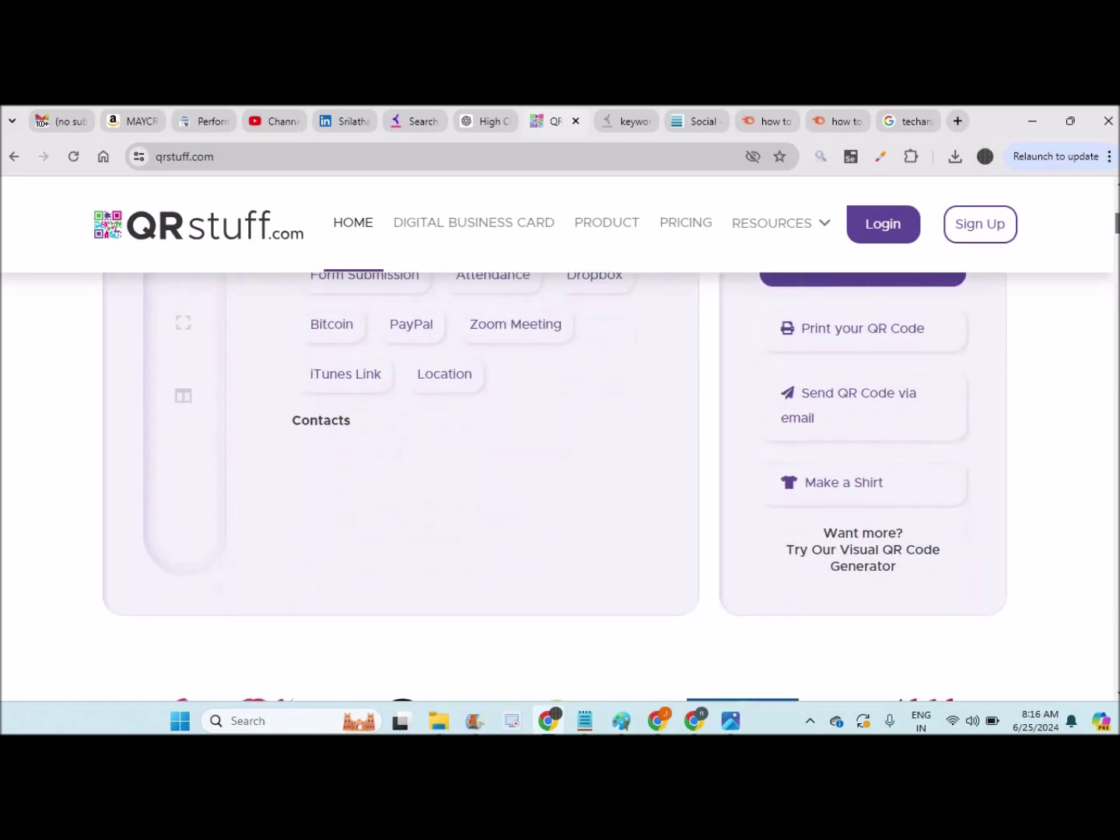
scroll(773, 385, "up", 1)
scroll(773, 386, "up", 1)
scroll(771, 385, "up", 1)
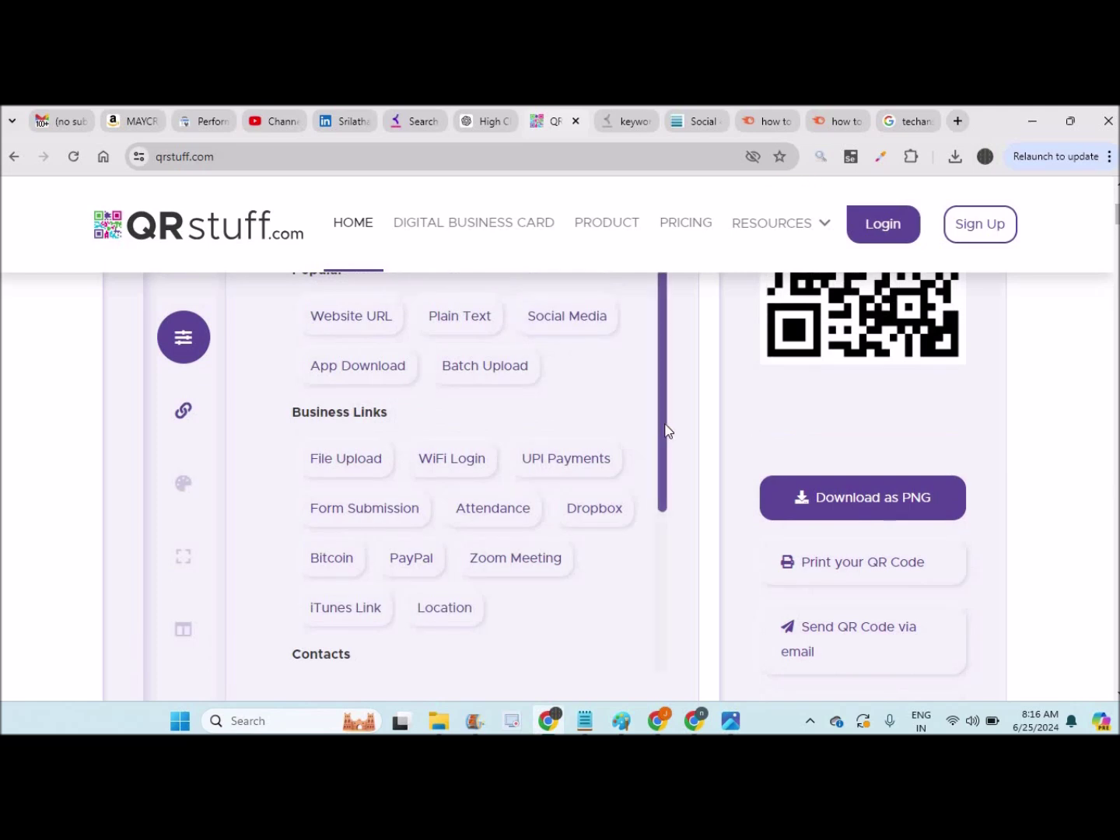
left_click_drag(665, 431, 665, 601)
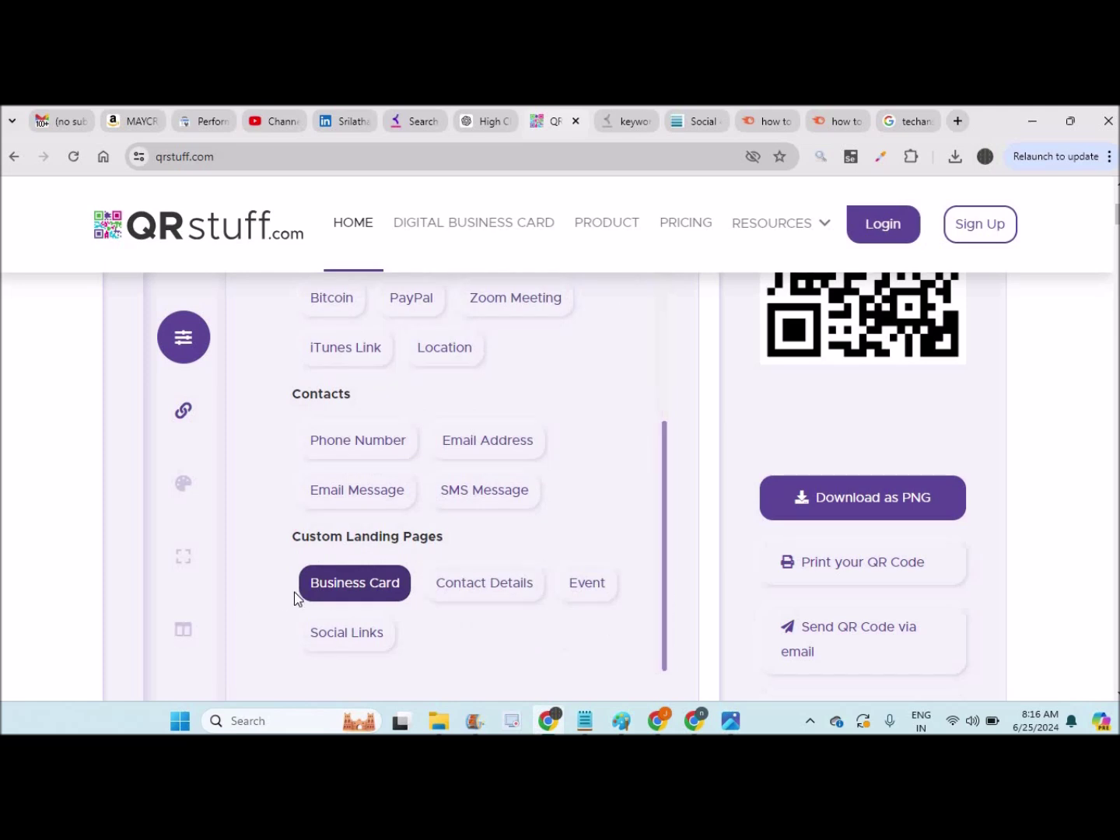
Pick Business Card as the data type and start a new evaunt card.
left_click(366, 591)
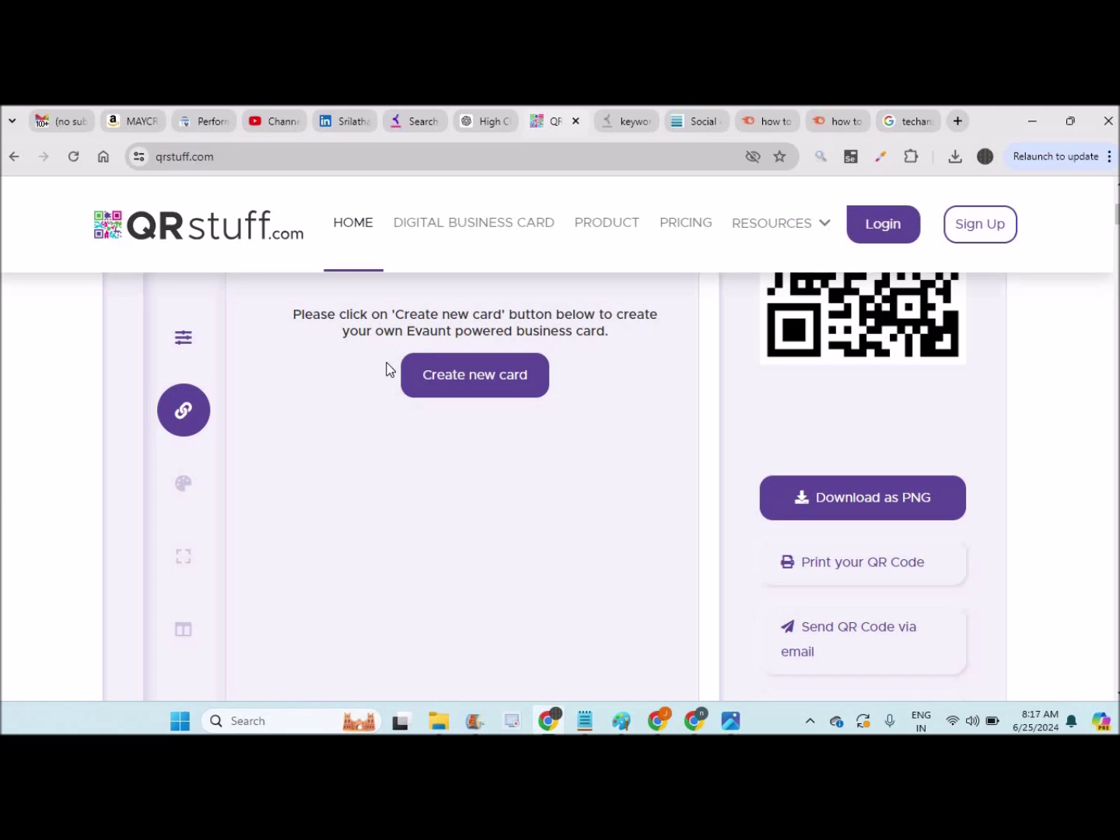
left_click(475, 385)
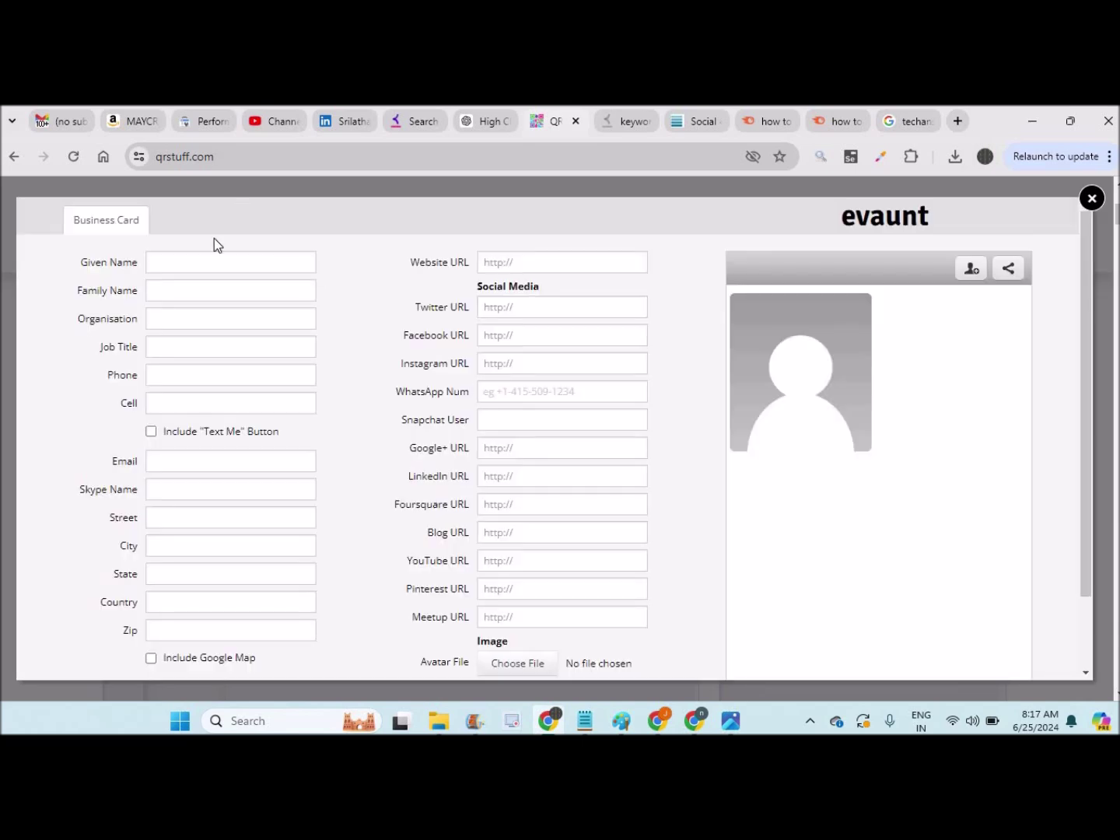
Autofill the card with the saved Tech Answered name, phone, email and Hyderabad address.
left_click(207, 259)
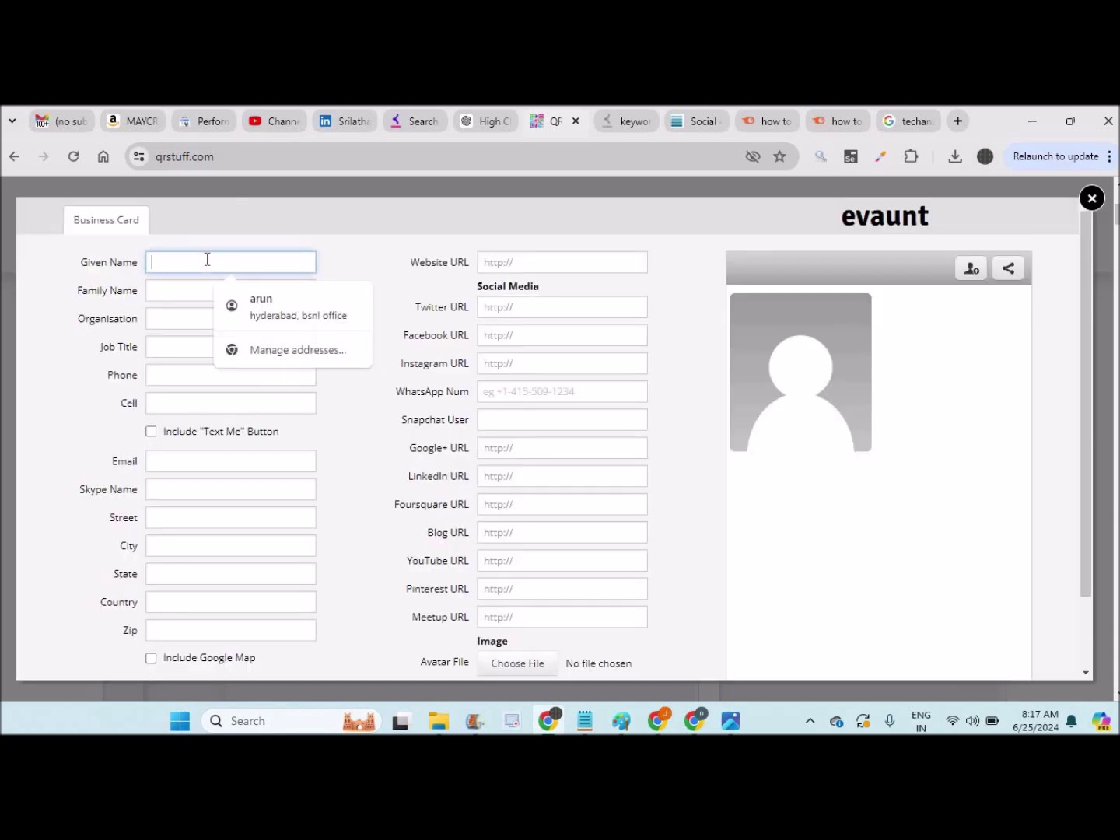
left_click(263, 304)
type("techanswered")
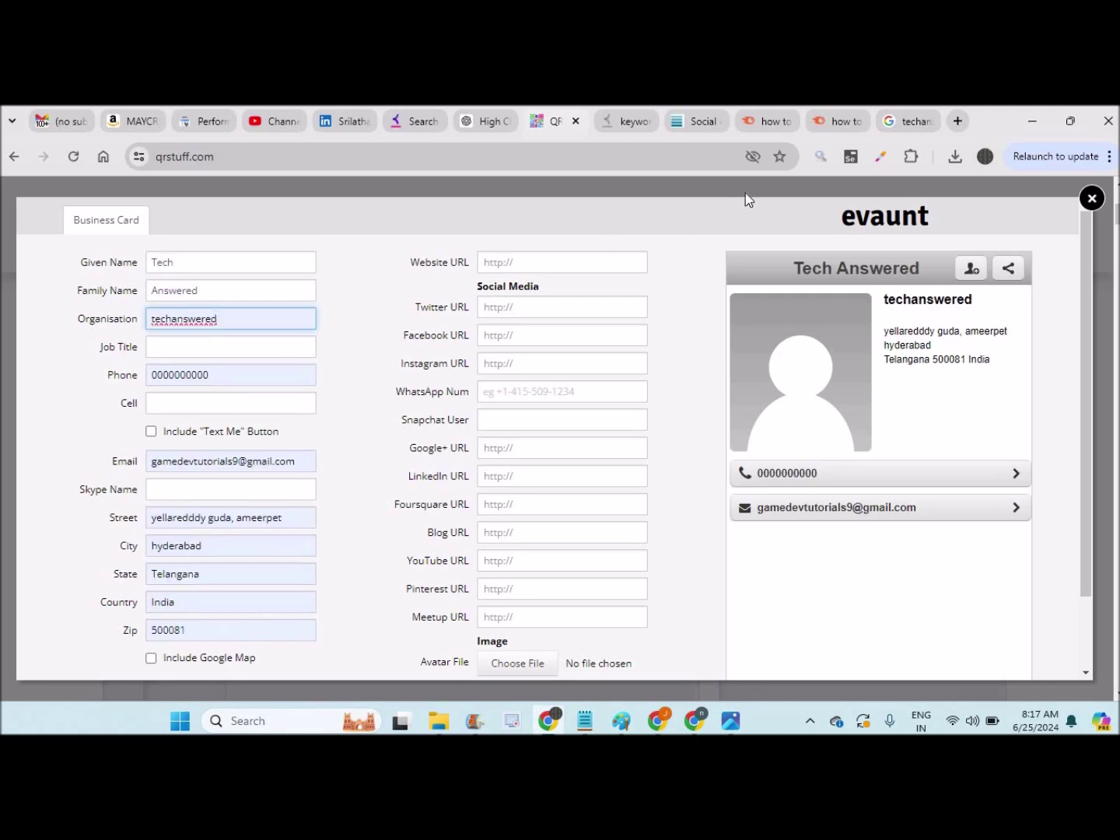
left_click(701, 123)
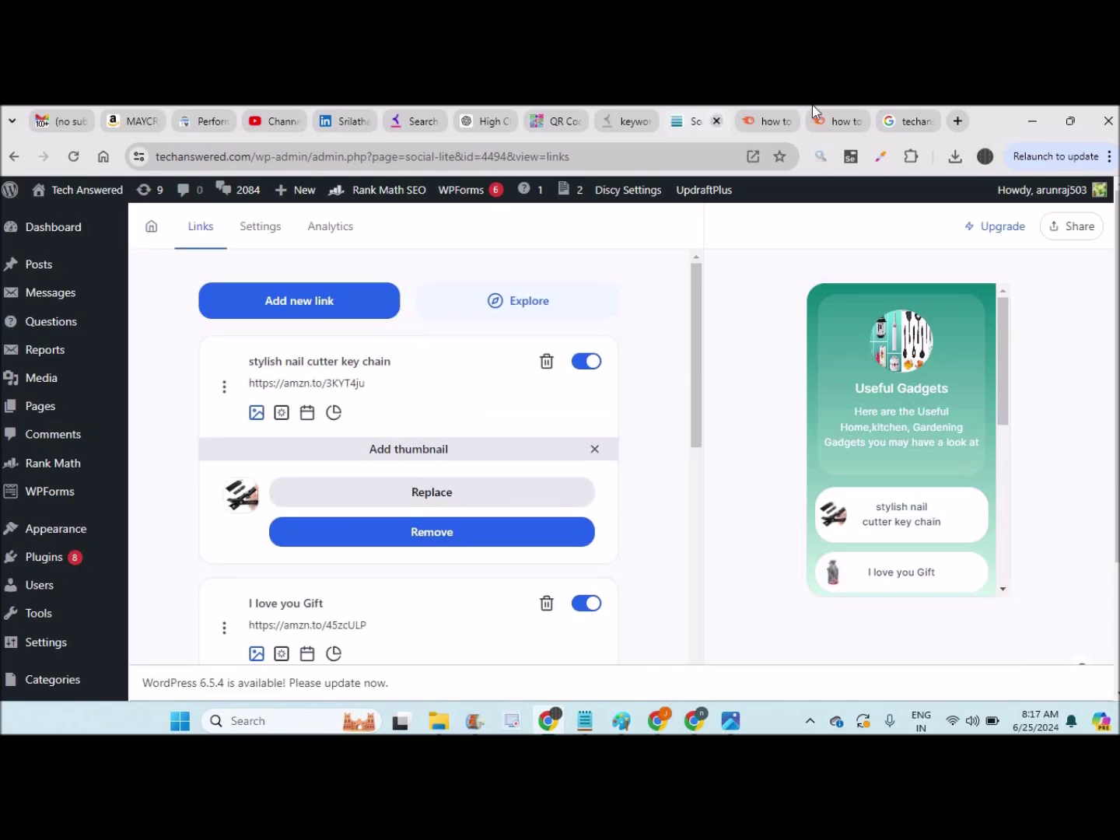
Load techanswered.com in a new tab and copy its address.
left_click(957, 122)
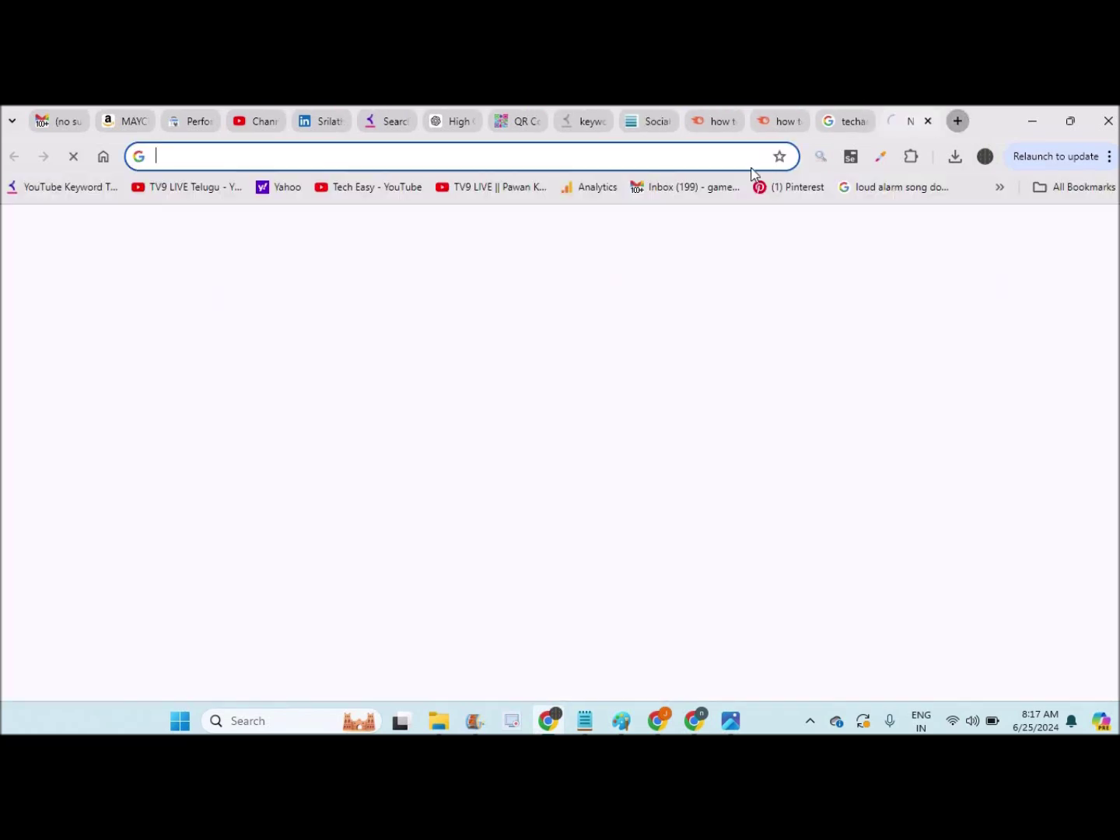
type("te")
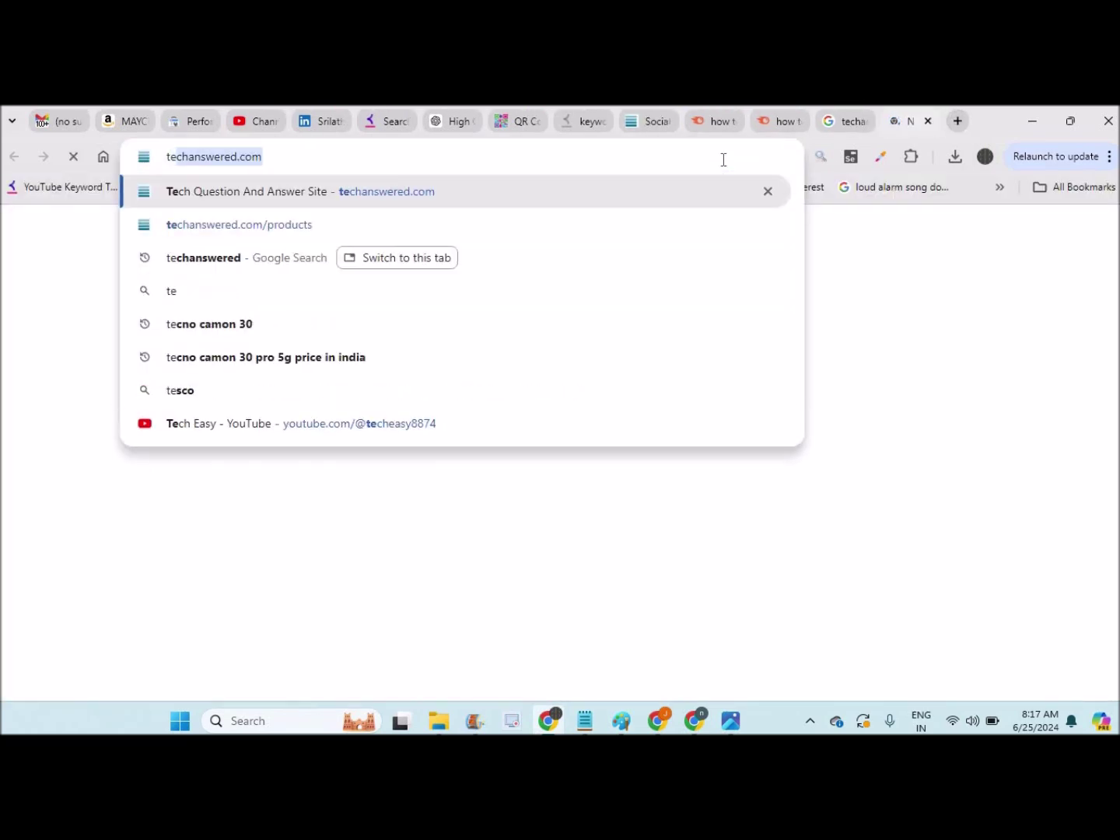
key("Return")
left_click(569, 161)
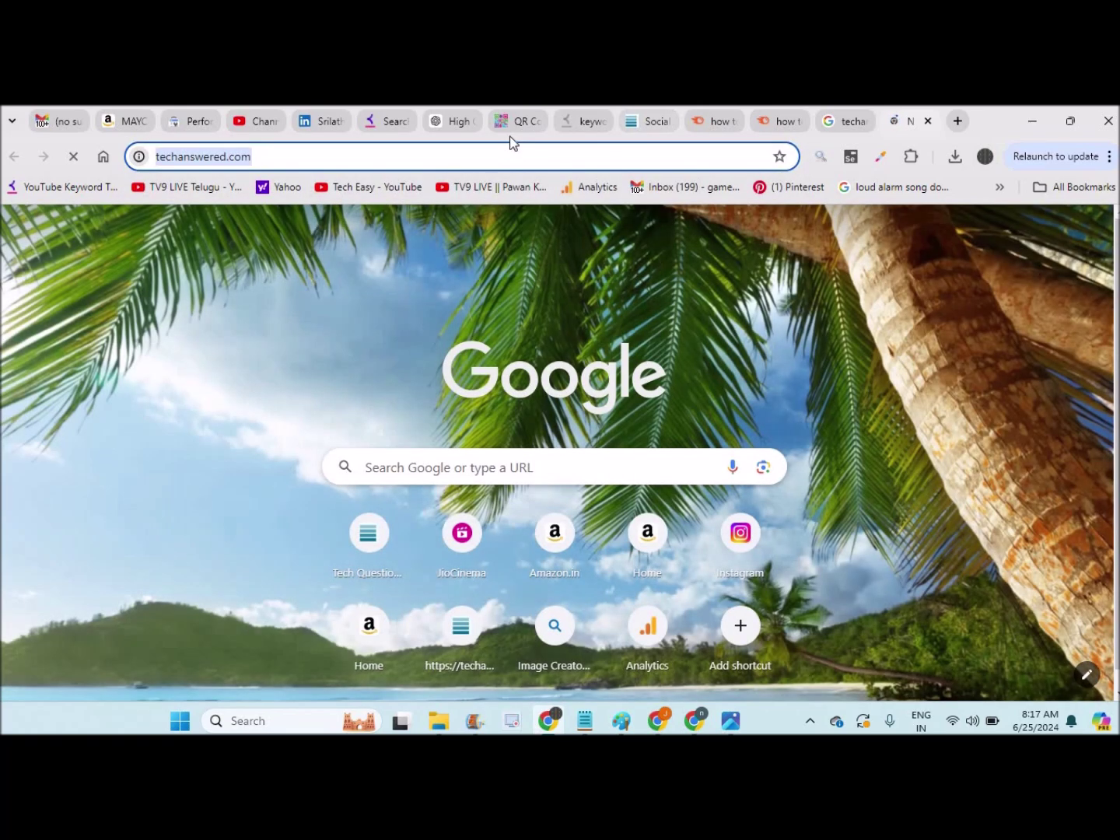
left_click(516, 120)
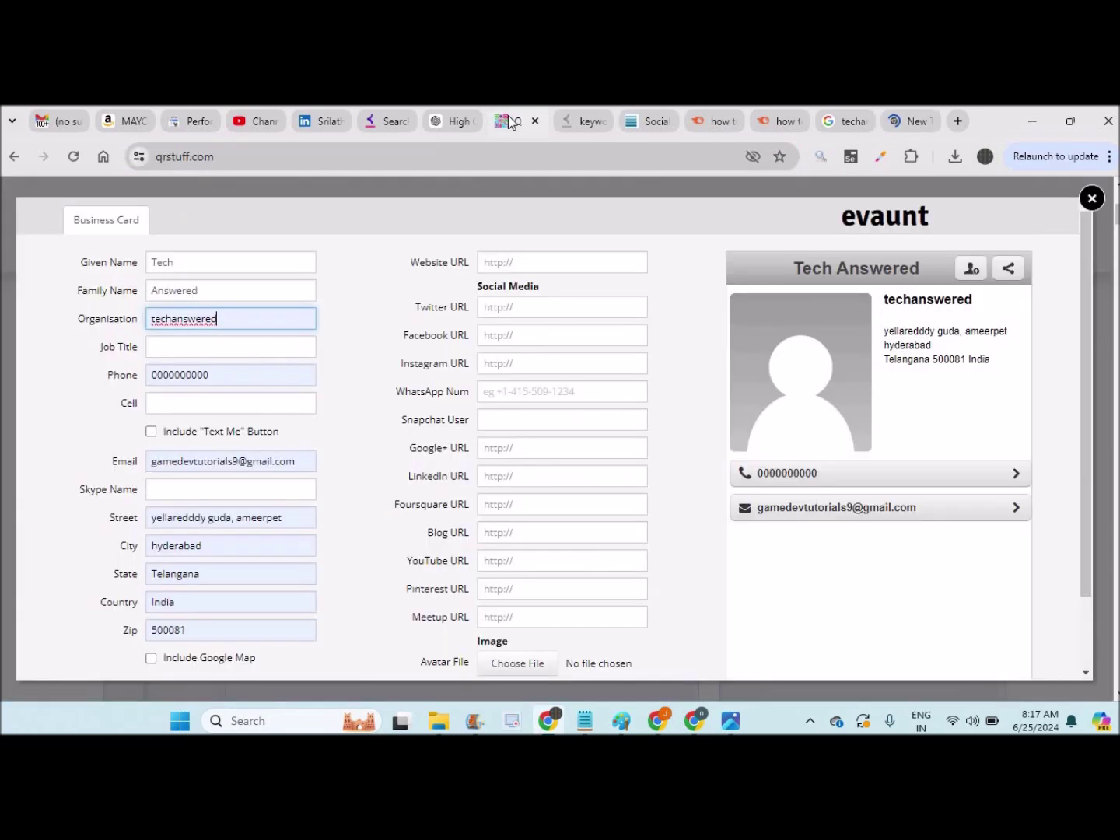
left_click(508, 260)
type("https://techanswered.com/")
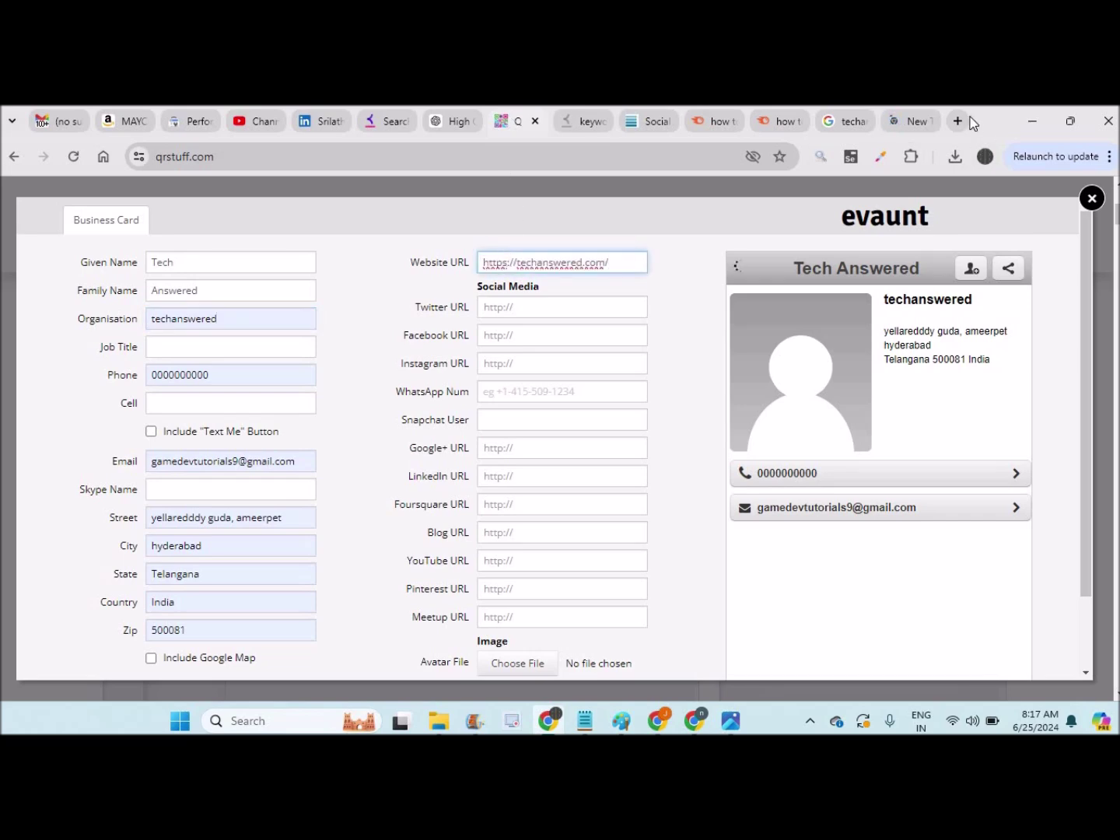
left_click(959, 122)
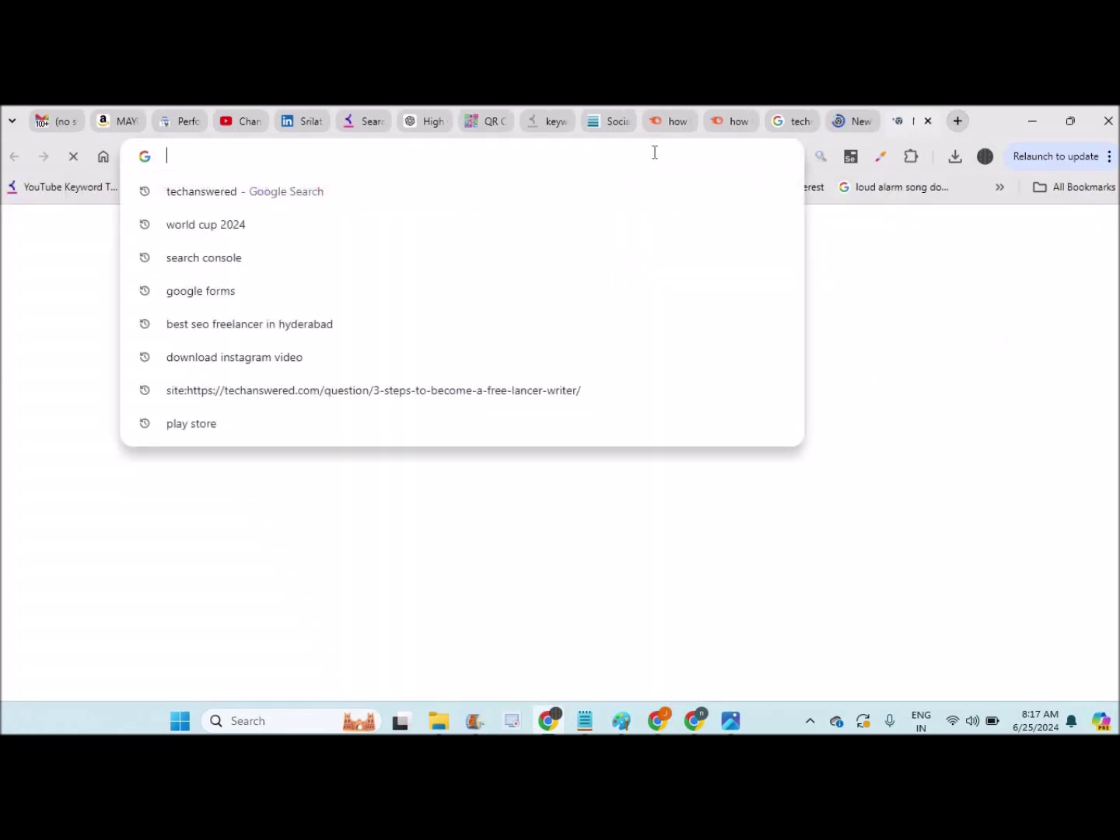
type("instagram.com")
Load instagram.com in the new tab, then return to the QR Stuff card form.
key("Return")
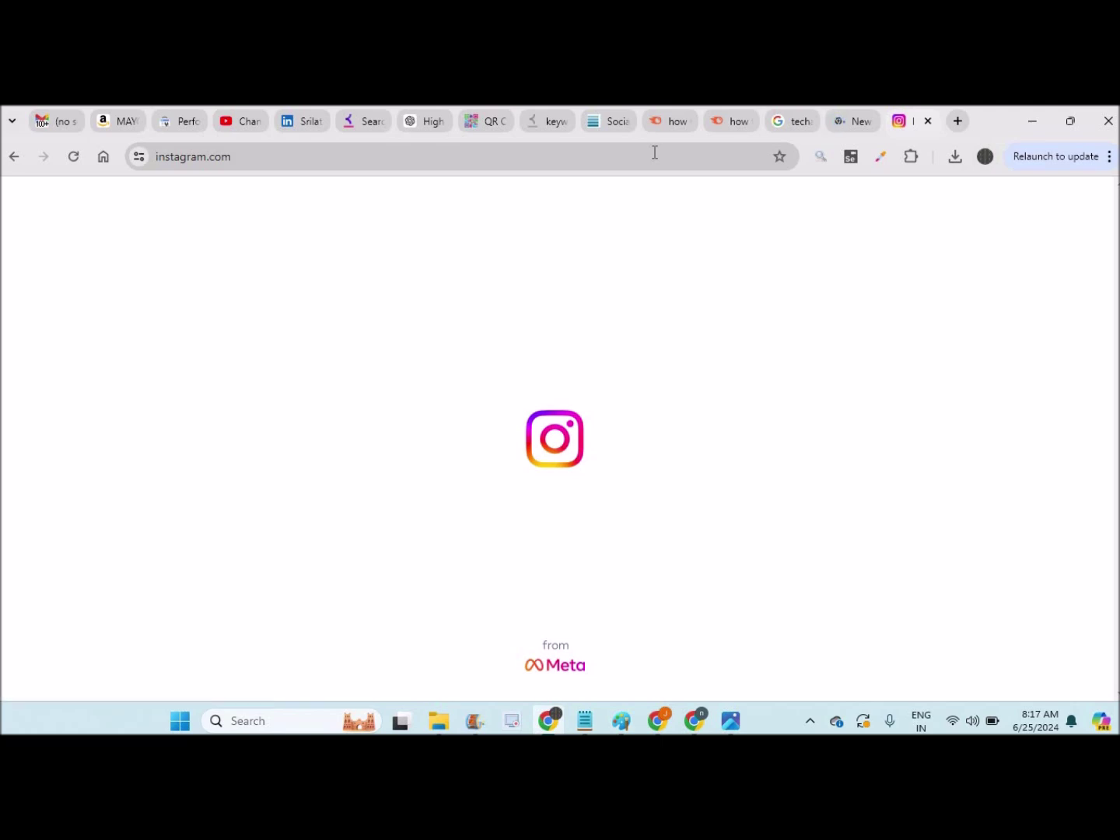
left_click(485, 119)
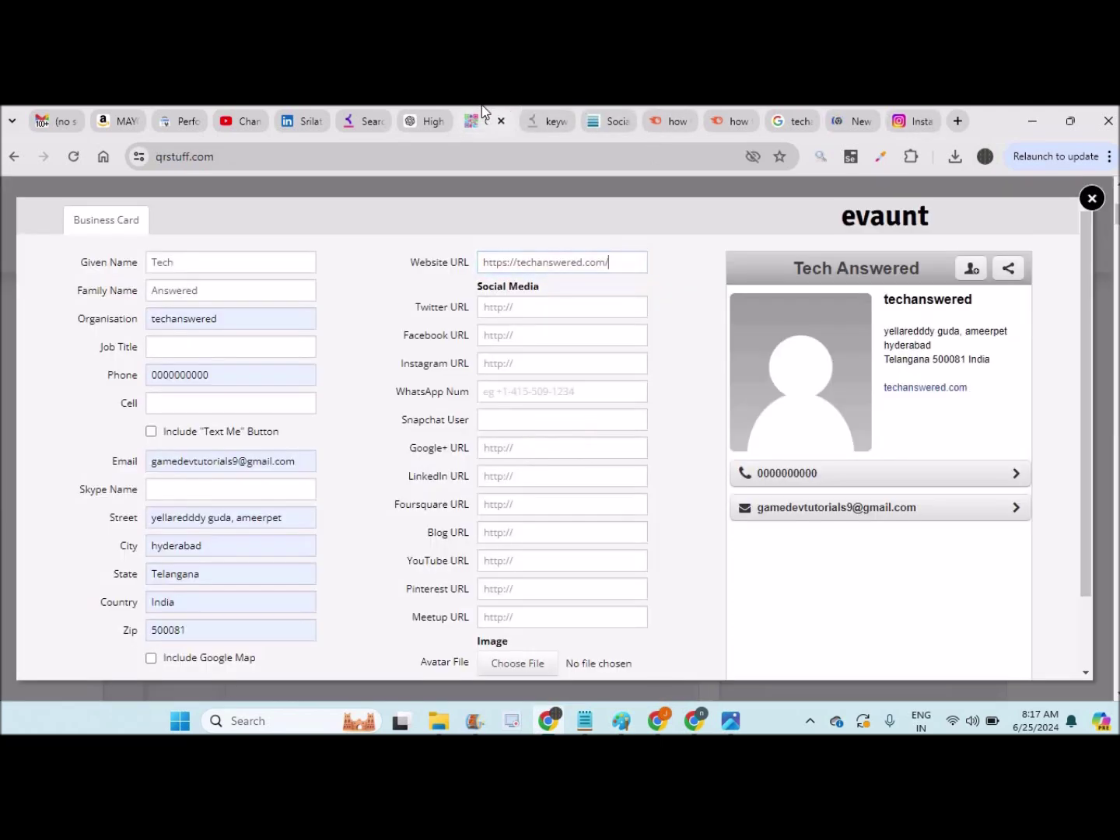
left_click(524, 670)
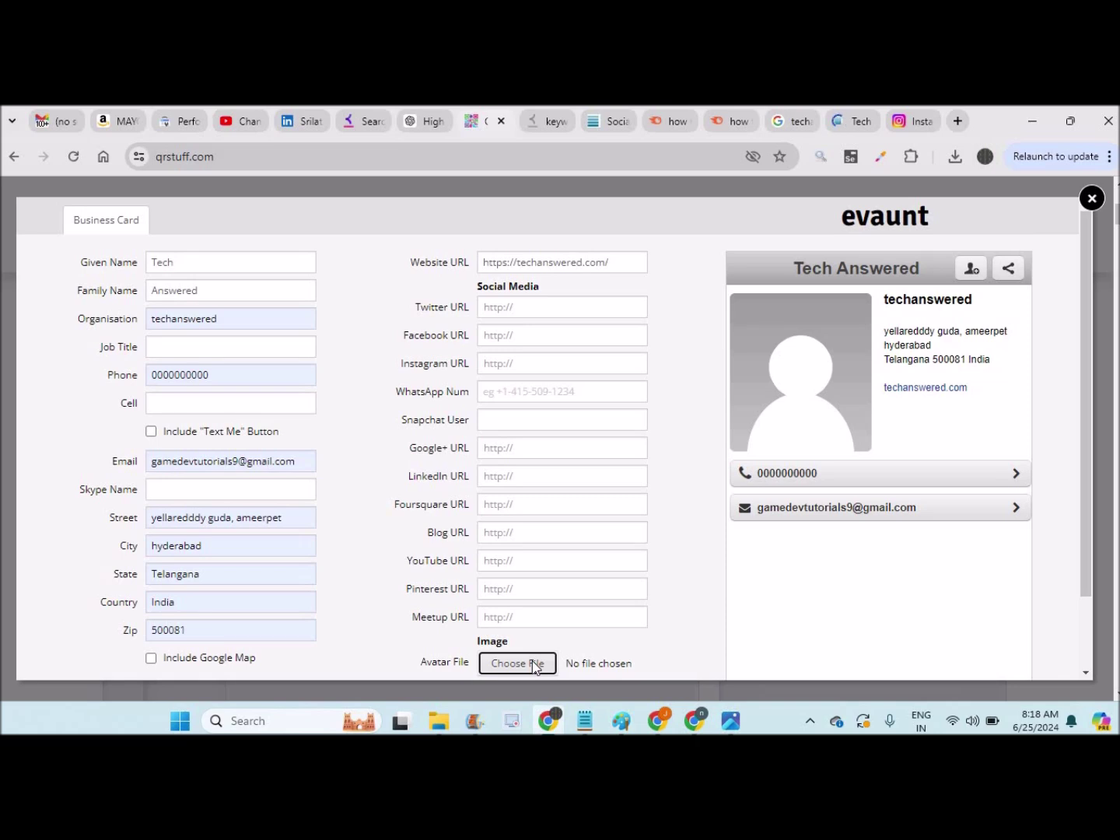
Upload the 'i love you 1' image as the business card's avatar.
left_click(535, 665)
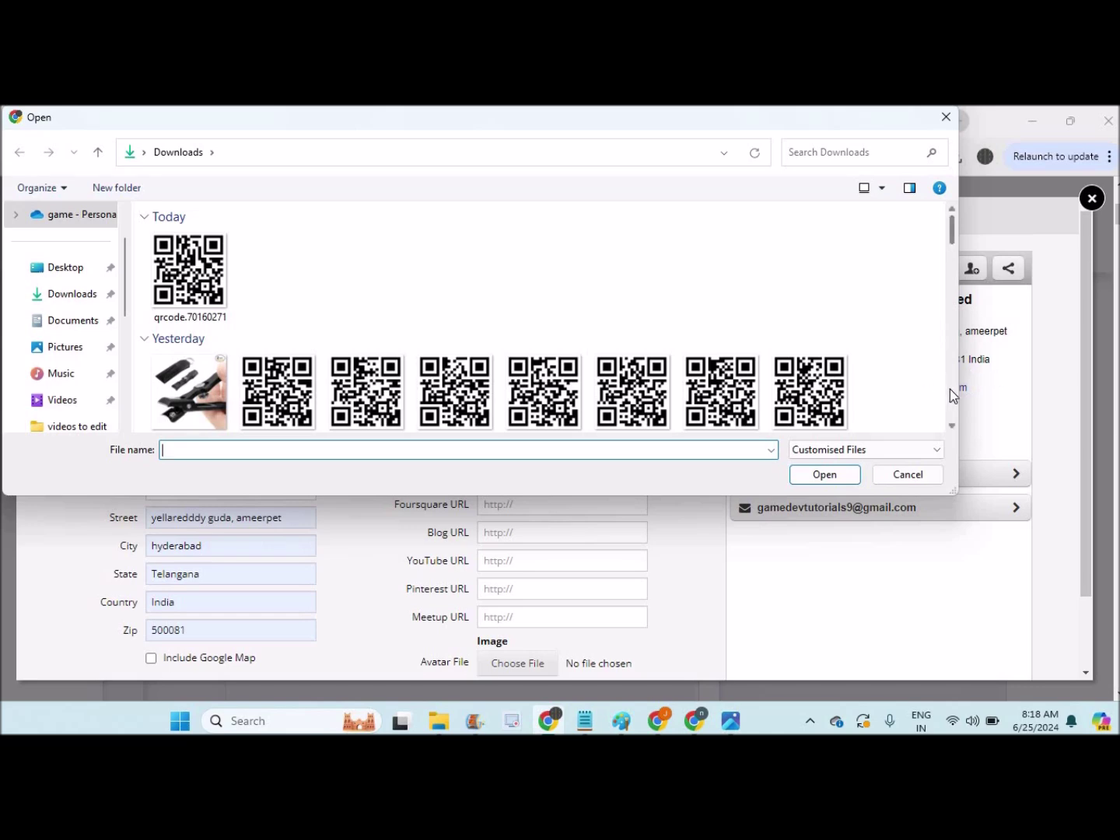
scroll(952, 389, "down", 2)
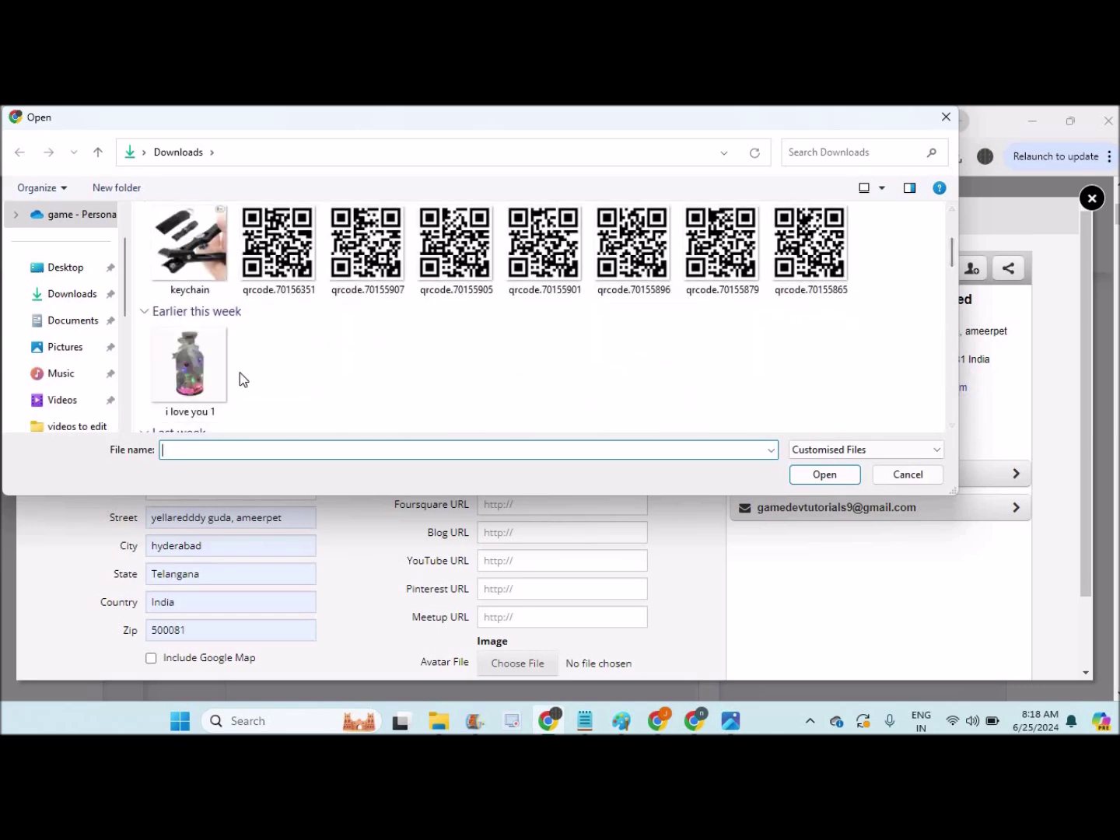
left_click(195, 378)
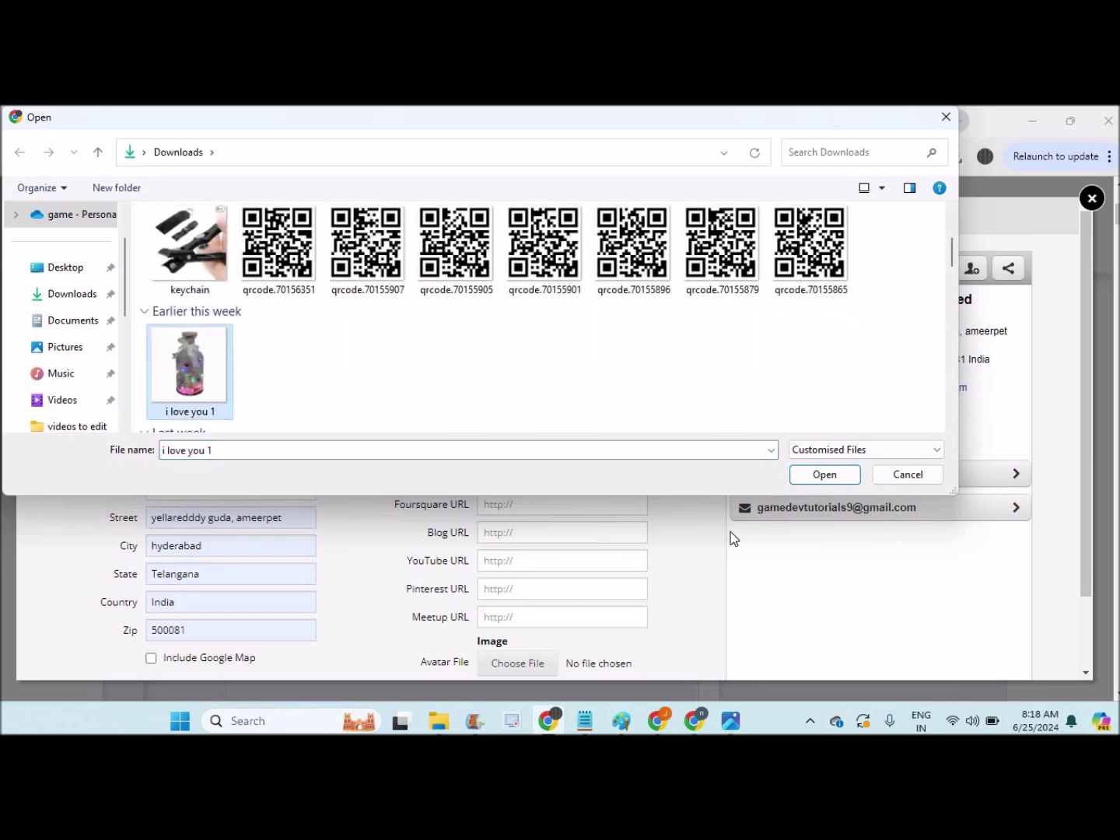
left_click(824, 475)
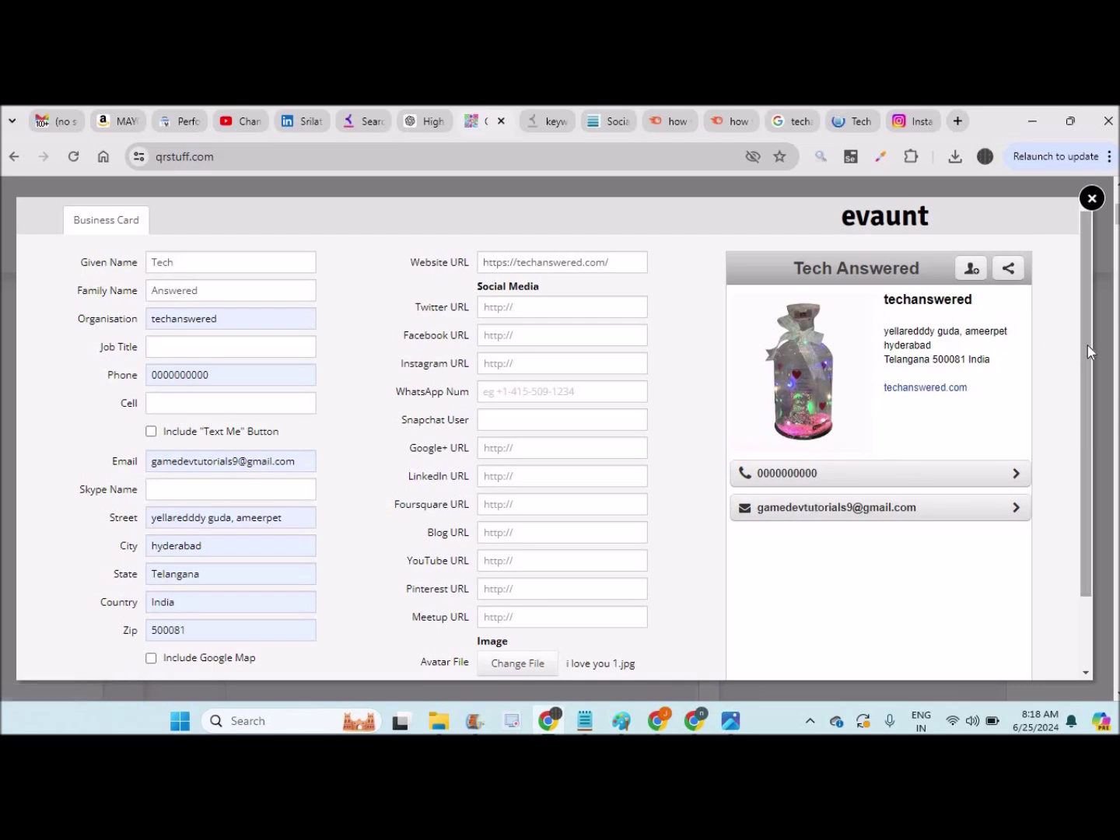
left_click_drag(1089, 368, 1085, 448)
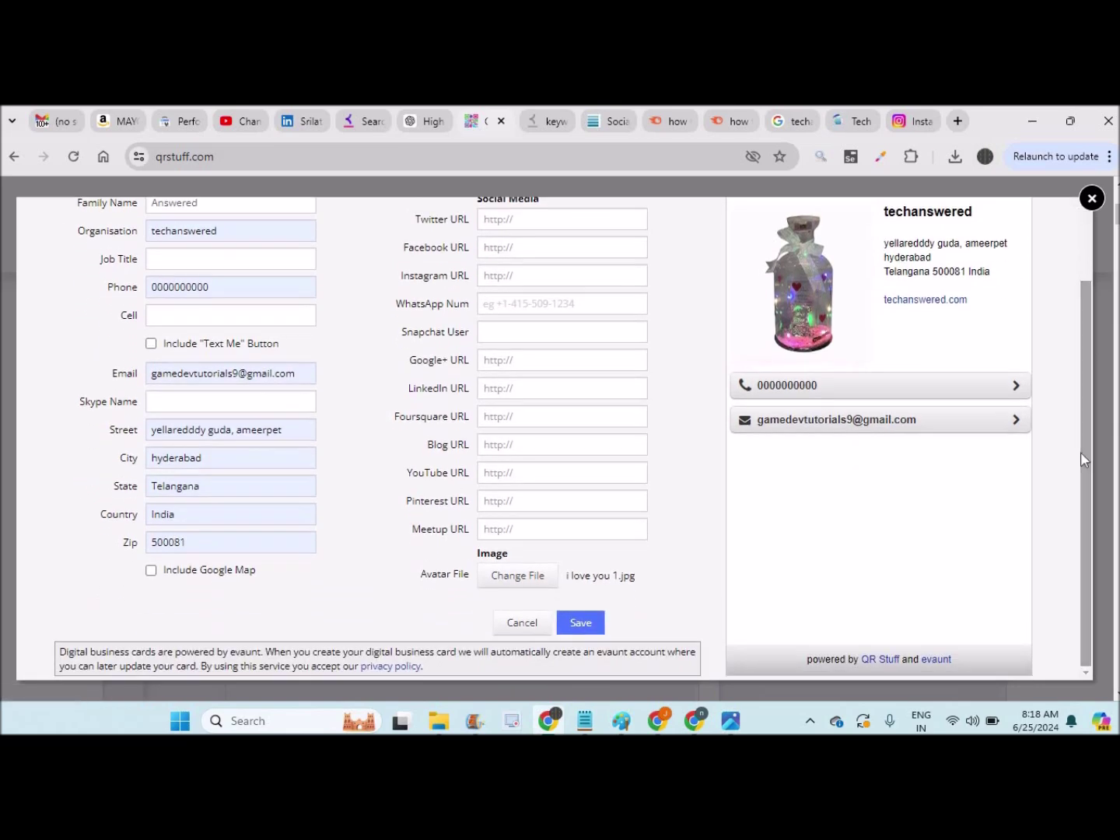
Save the Tech Answered business card details.
left_click(581, 622)
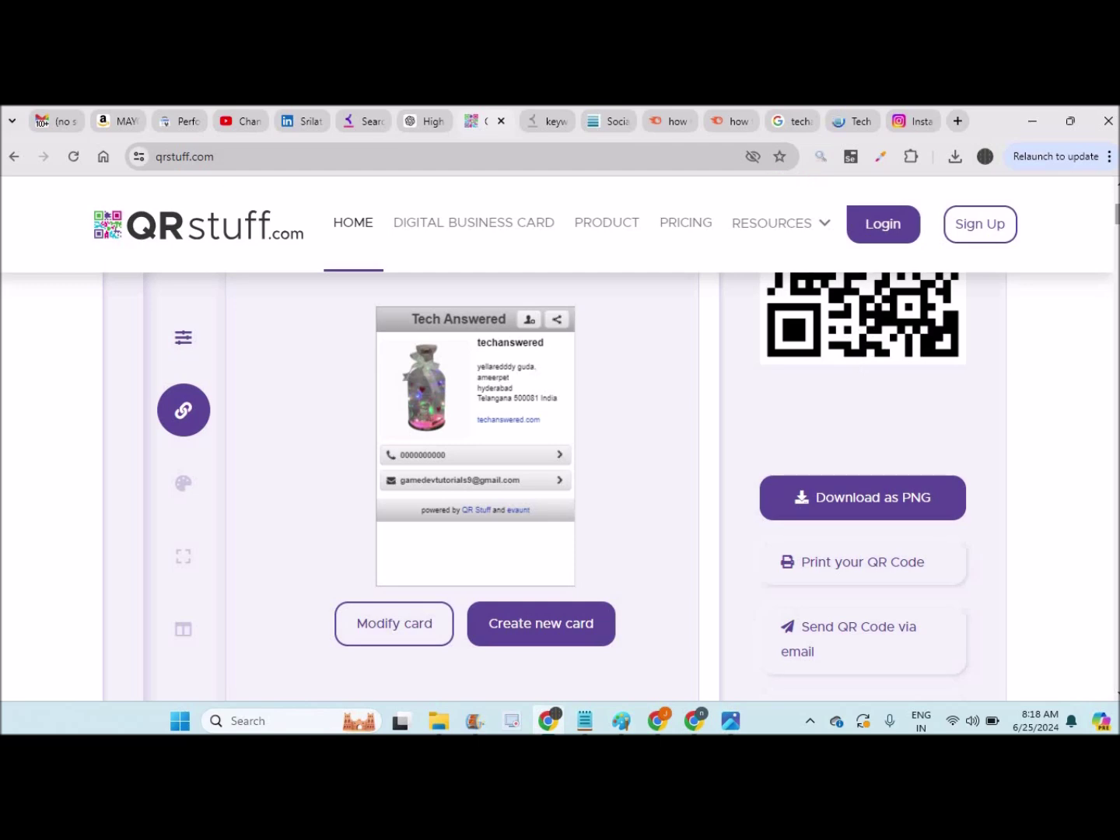
scroll(560, 480, "up", 3)
scroll(560, 482, "down", 3)
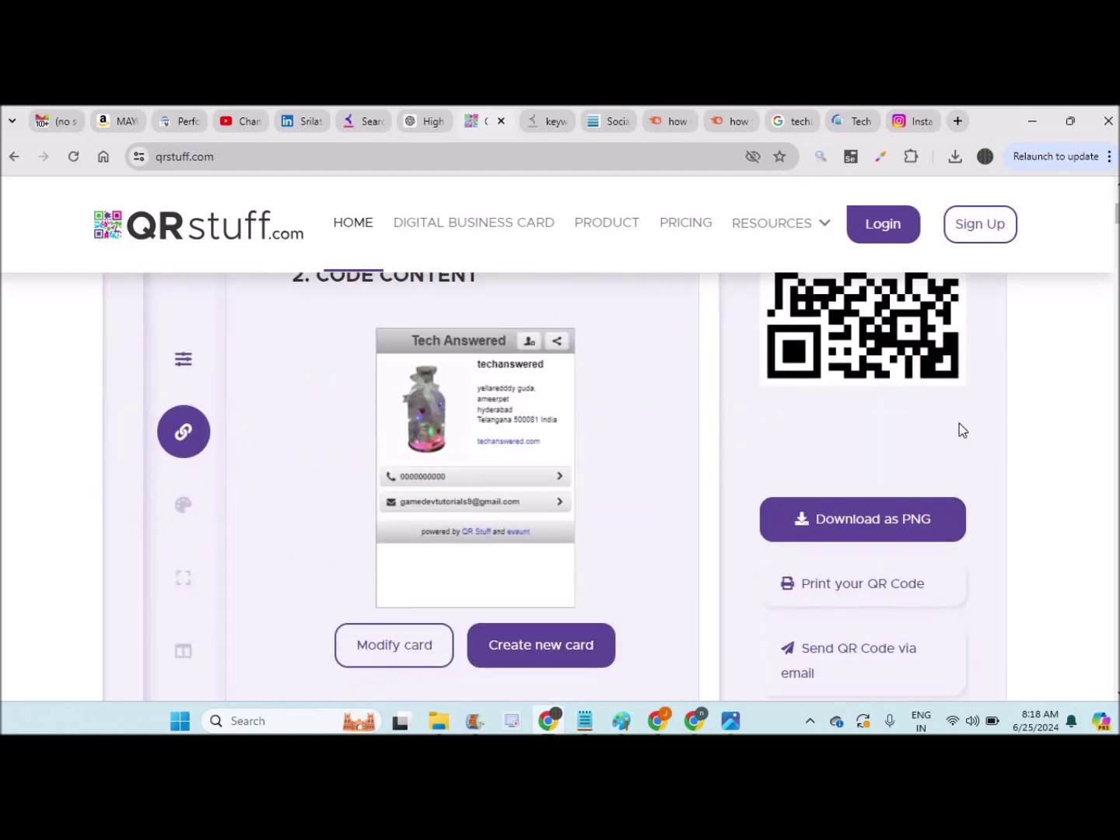
left_click(875, 521)
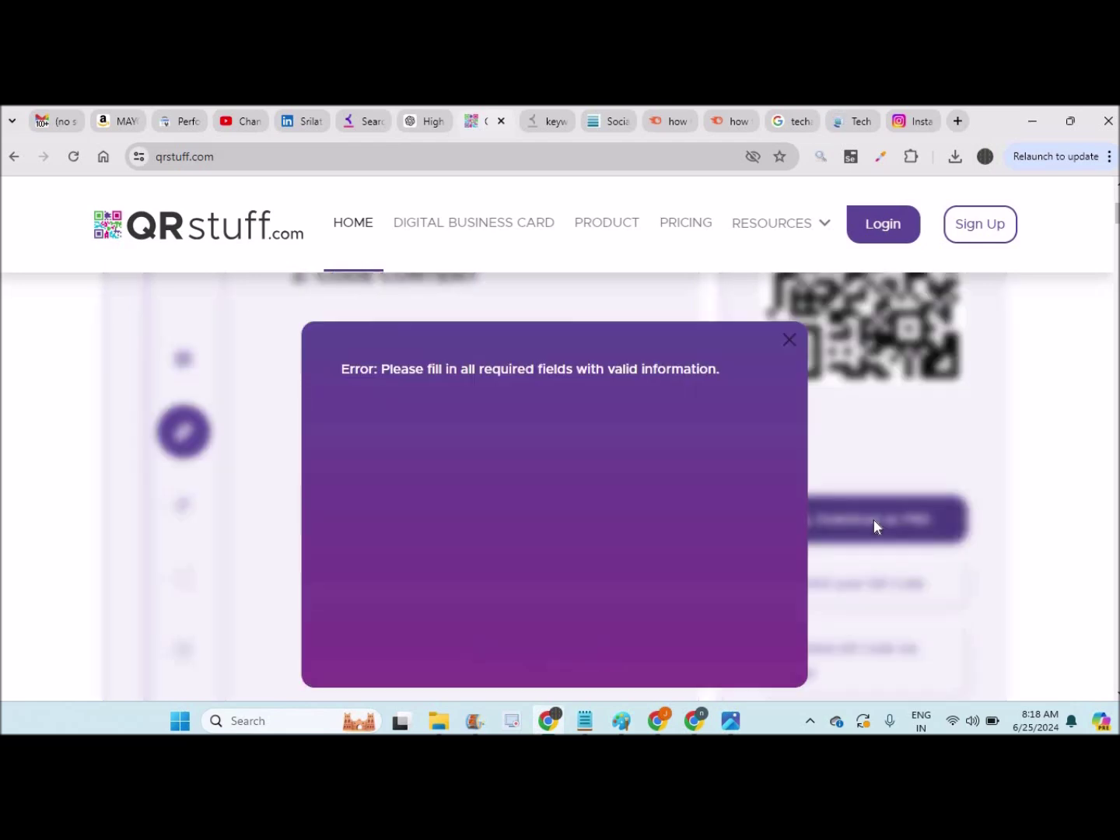
Dismiss the required-fields error, advance to Look & Feel, and download the QR code as PNG.
left_click(789, 340)
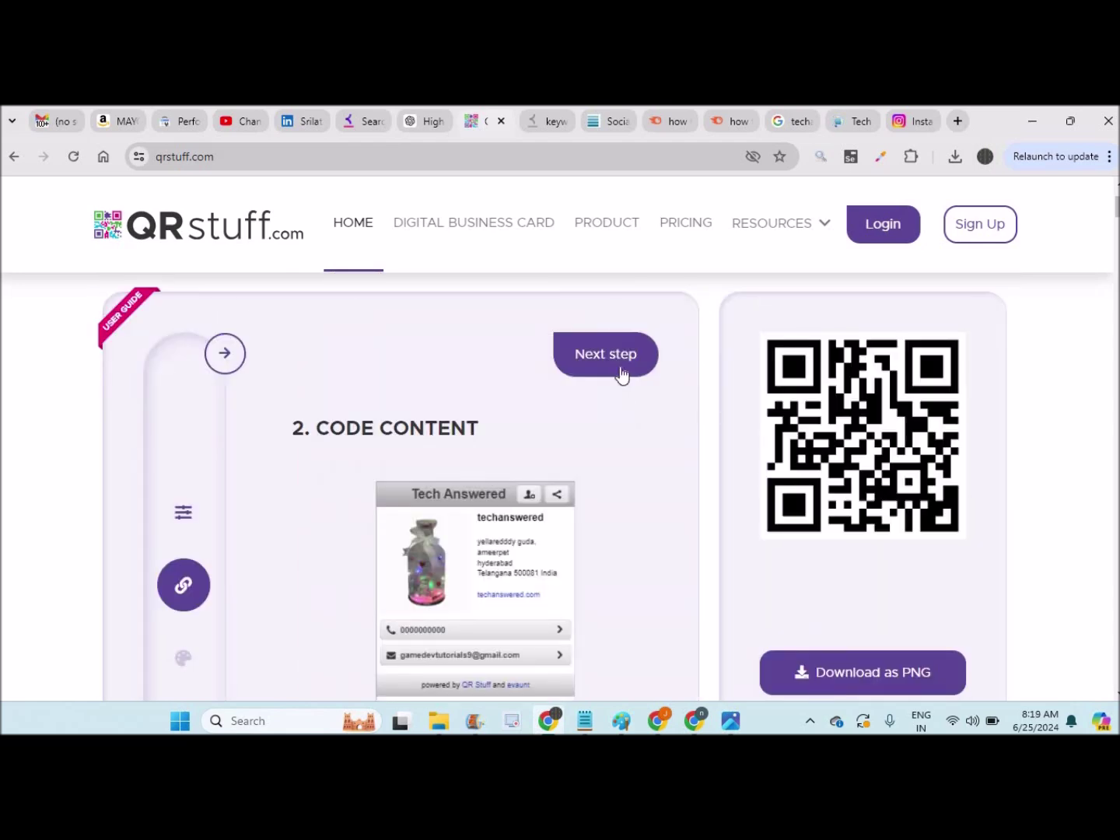
left_click(615, 356)
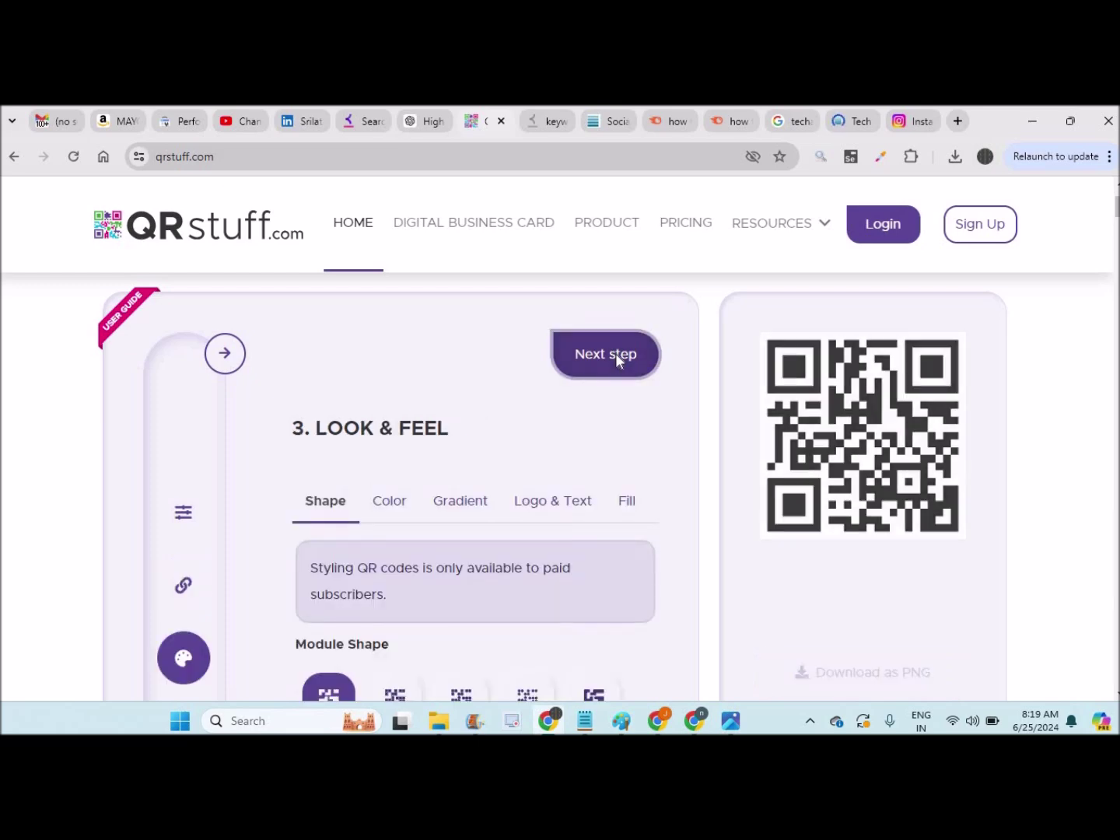
scroll(1035, 271, "down", 3)
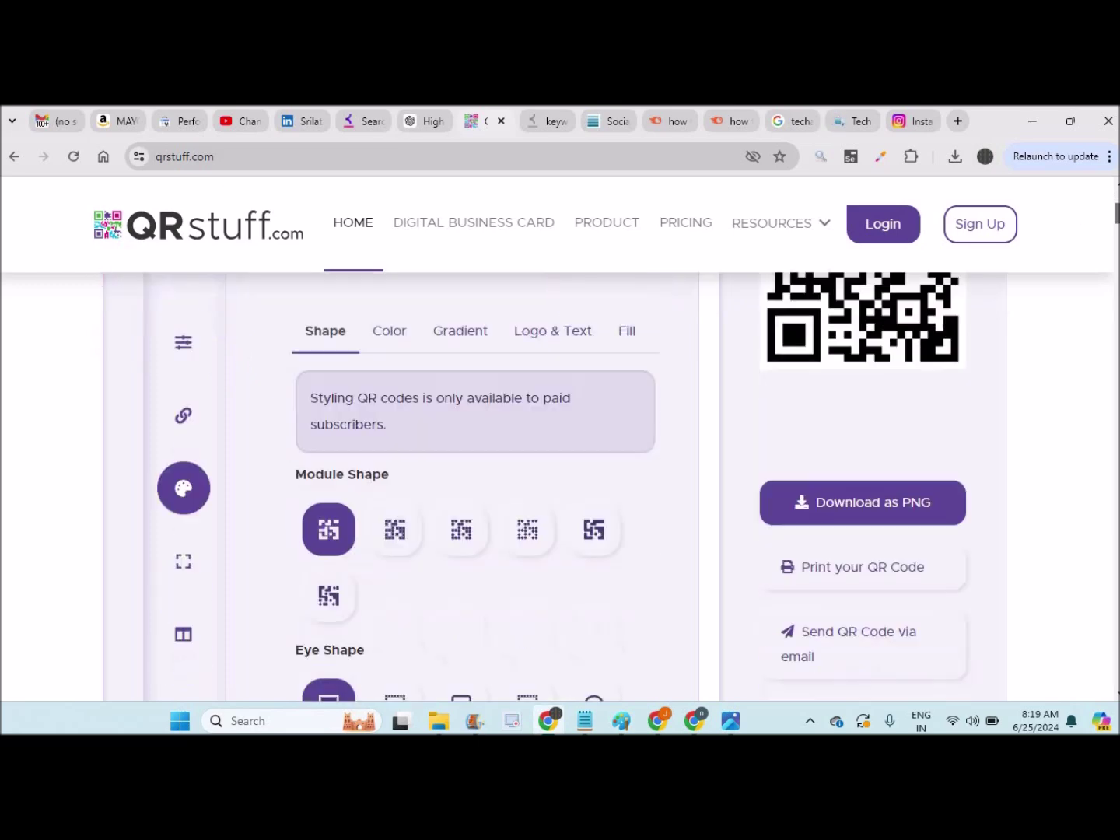
scroll(1035, 271, "up", 1)
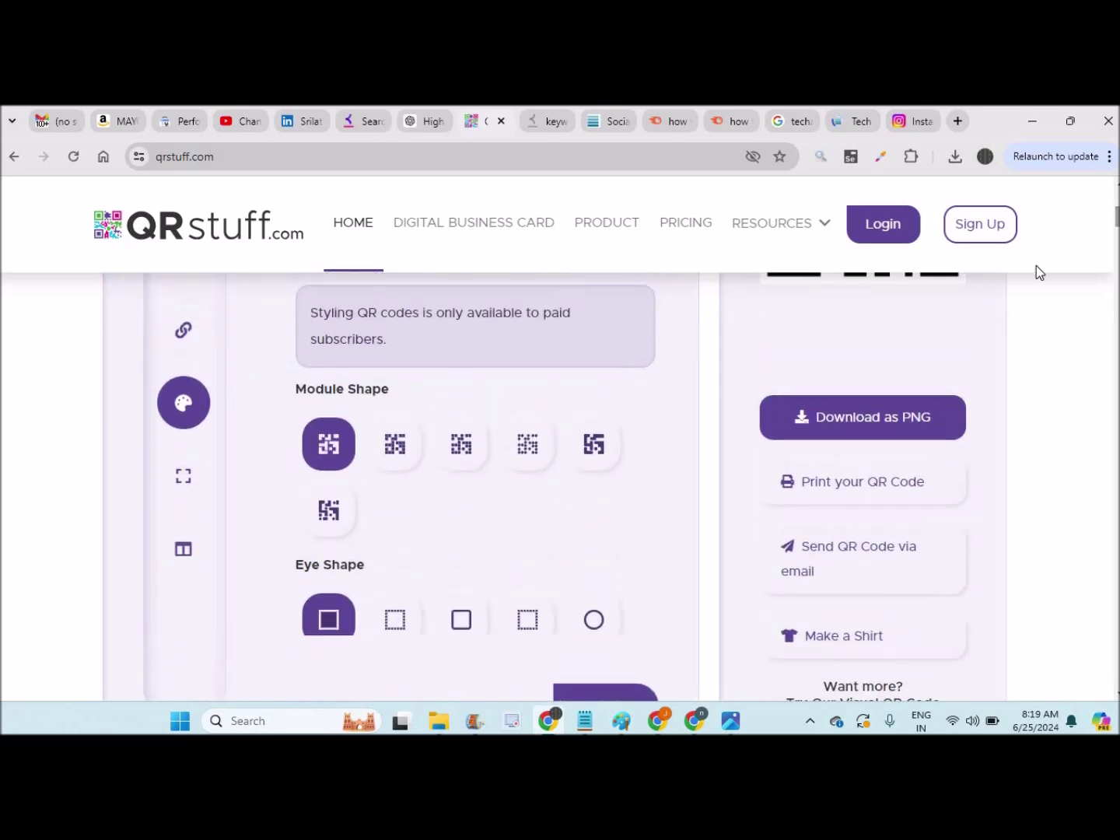
left_click(850, 423)
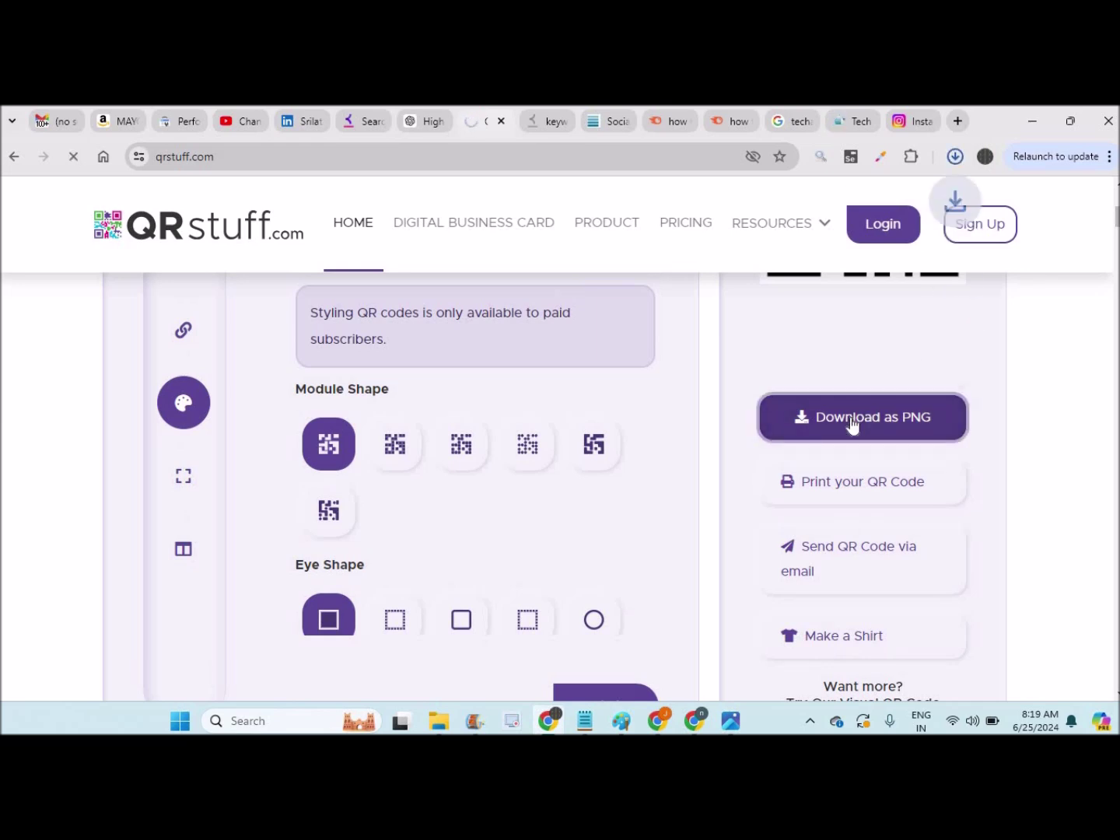
Open qrcode.70160301.png from Chrome's recent downloads list.
left_click(955, 157)
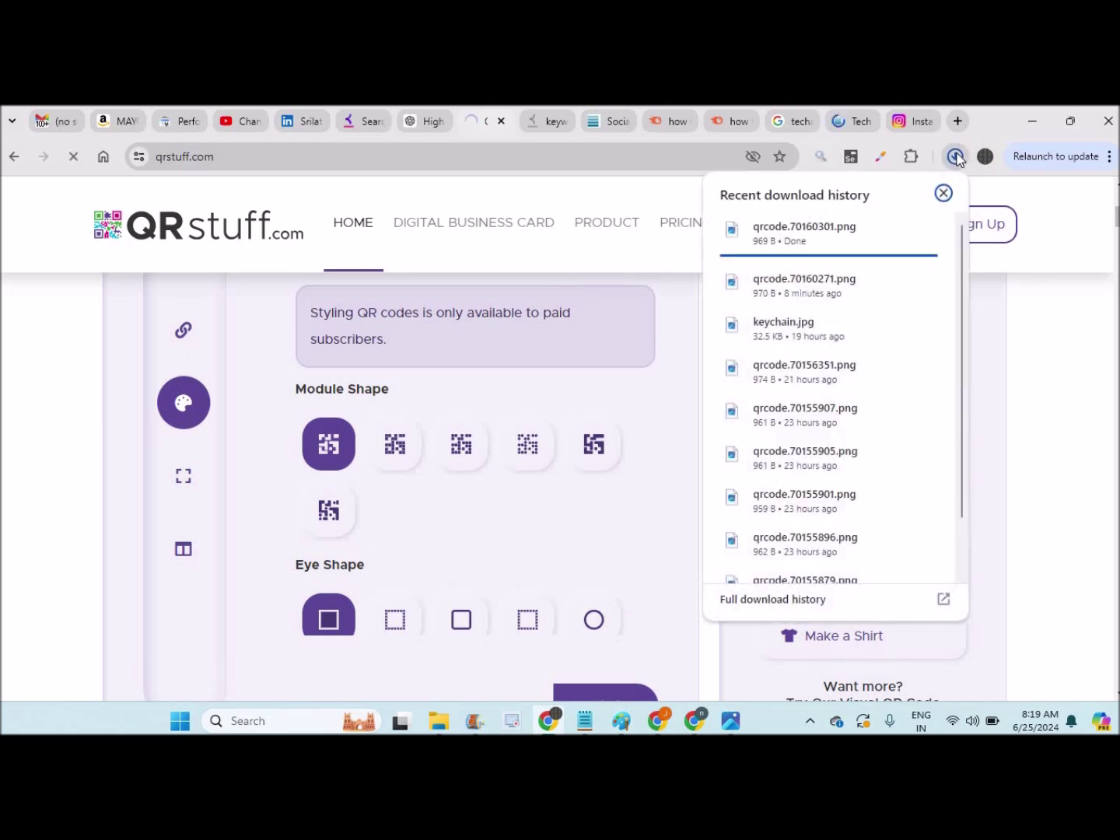
left_click(838, 236)
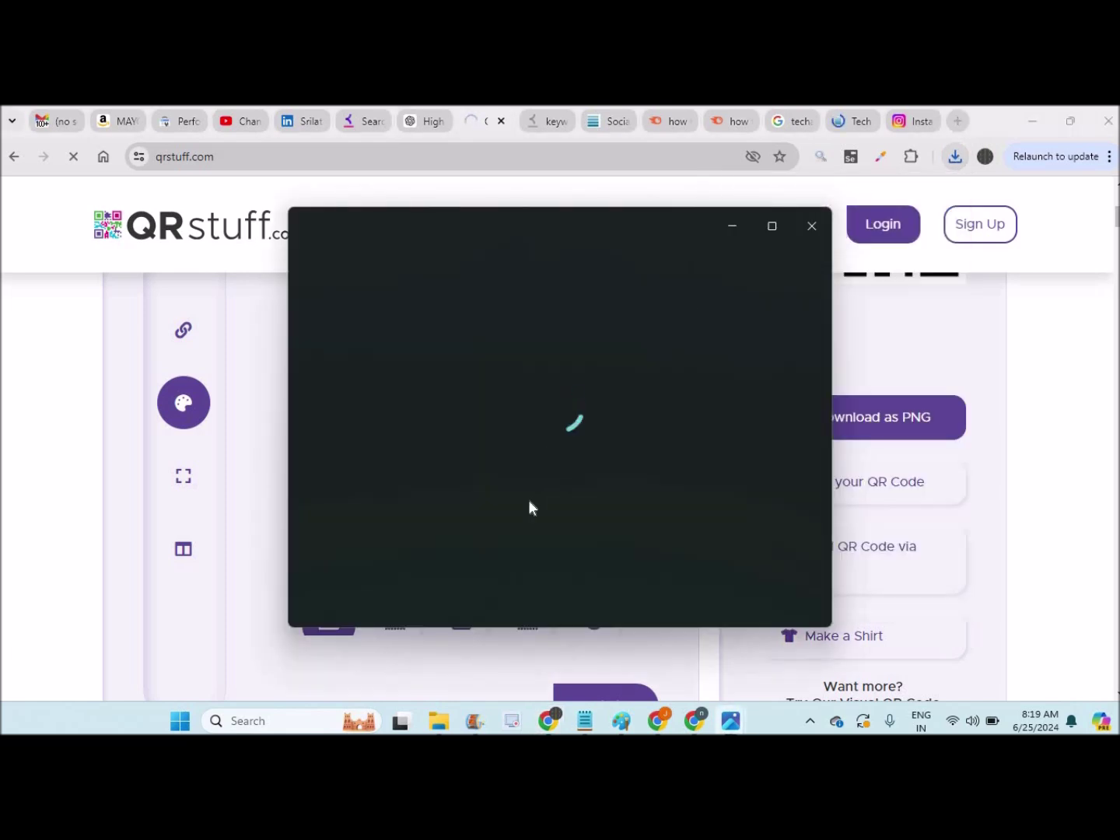